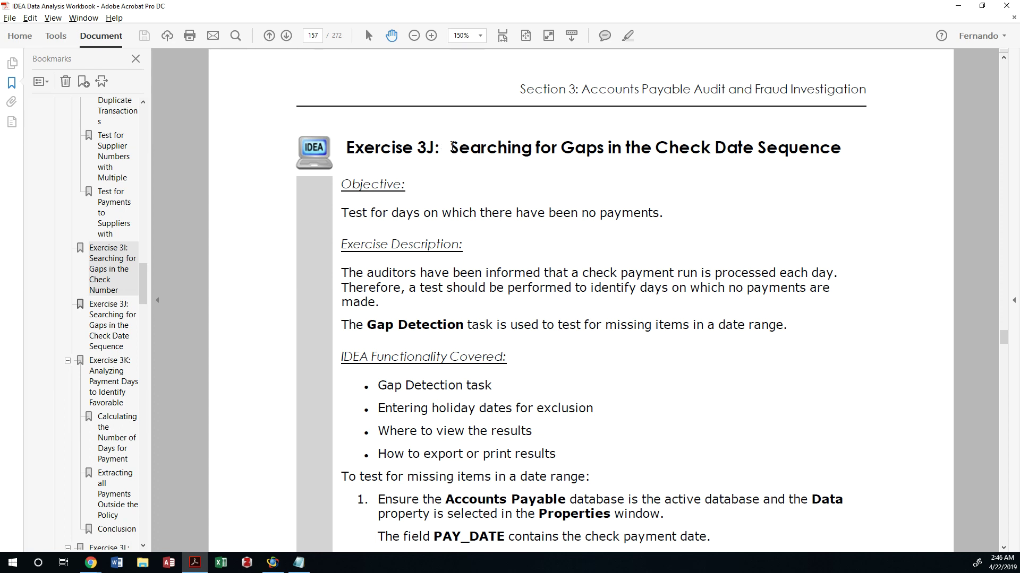
# - Copy the heading '3J: Searching for Gaps in the Check Date Sequence' from the workbook PDF
pyautogui.moveTo(451, 147); pyautogui.dragTo(770, 147)
pyautogui.click(419, 147)
pyautogui.moveTo(419, 147); pyautogui.dragTo(815, 153)
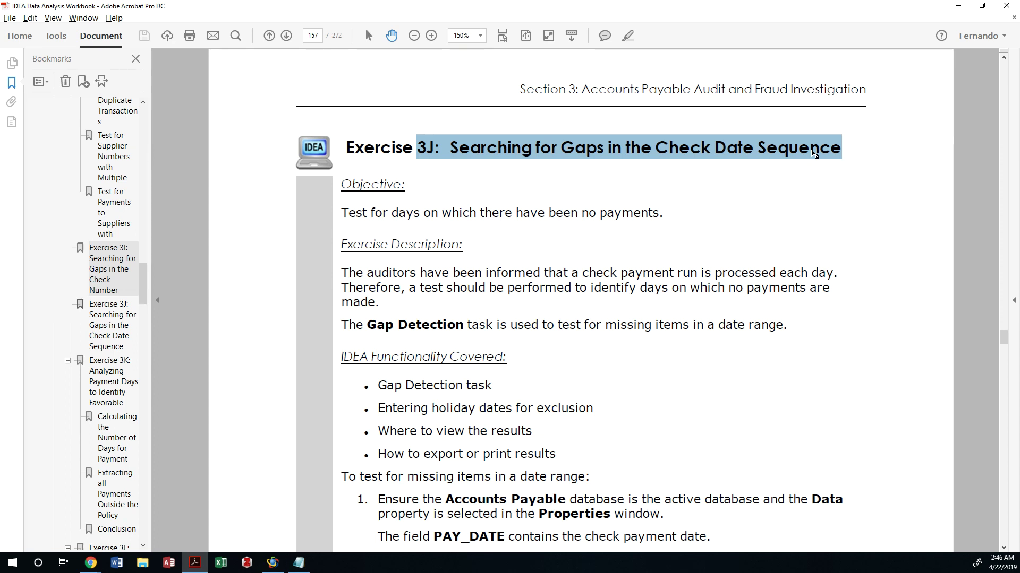
pyautogui.rightClick(639, 159)
pyautogui.click(644, 166)
# - Paste the 3J heading into the Google Docs solution document and add a new line beneath it
pyautogui.hotkey('alt', 'Tab')
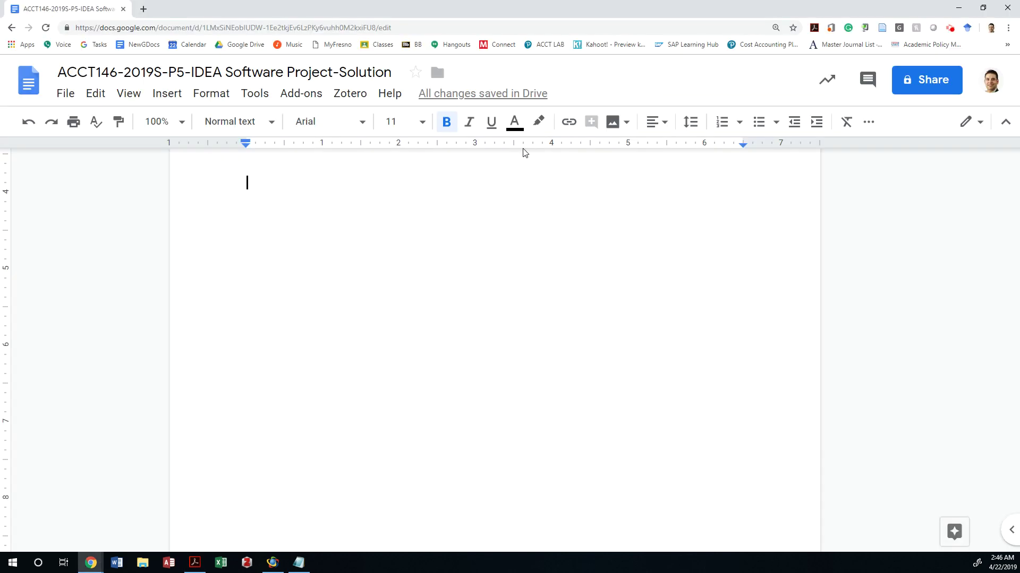
pyautogui.hotkey('ctrl', 'v')
pyautogui.press('Return')
pyautogui.press('Up')
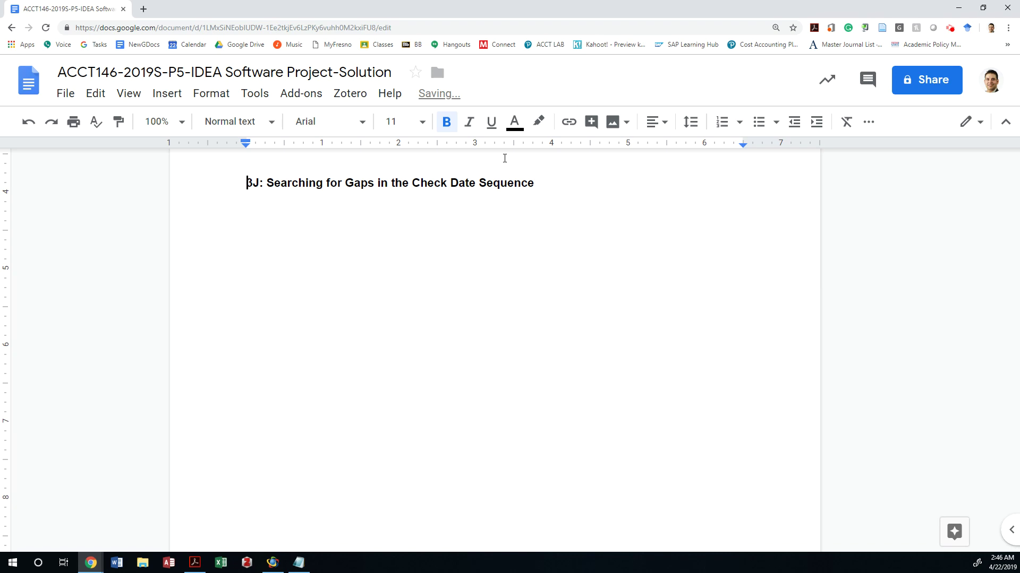
pyautogui.press('Right')
pyautogui.press('Right')
pyautogui.scroll(4, 490, 270)
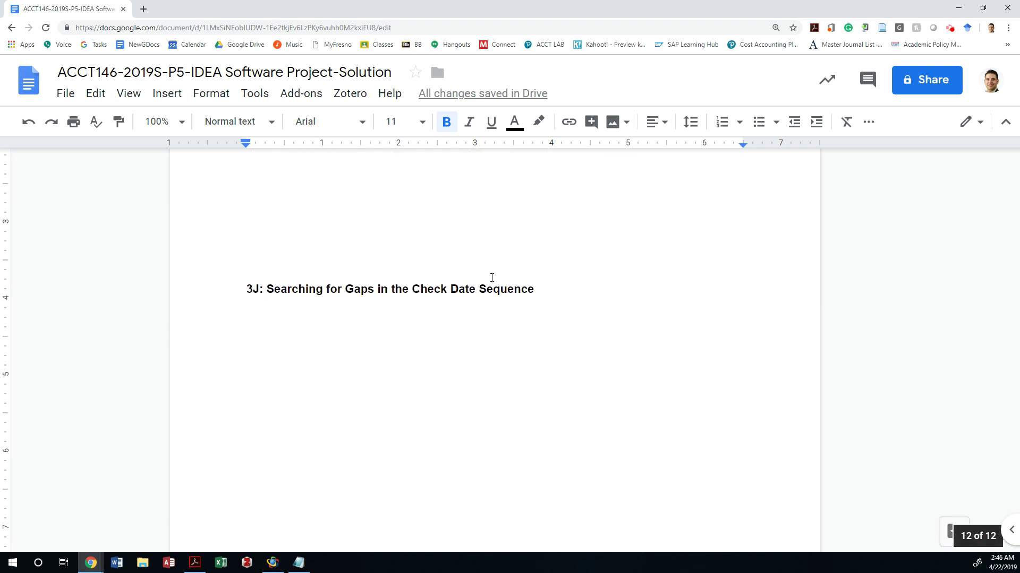
pyautogui.scroll(-4, 531, 297)
pyautogui.click(573, 184)
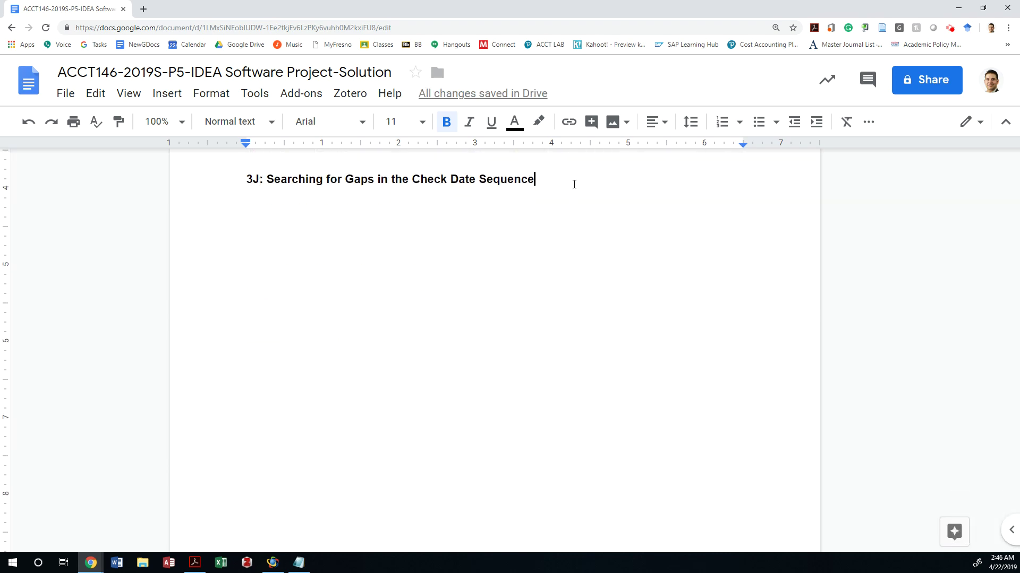
pyautogui.press('Return')
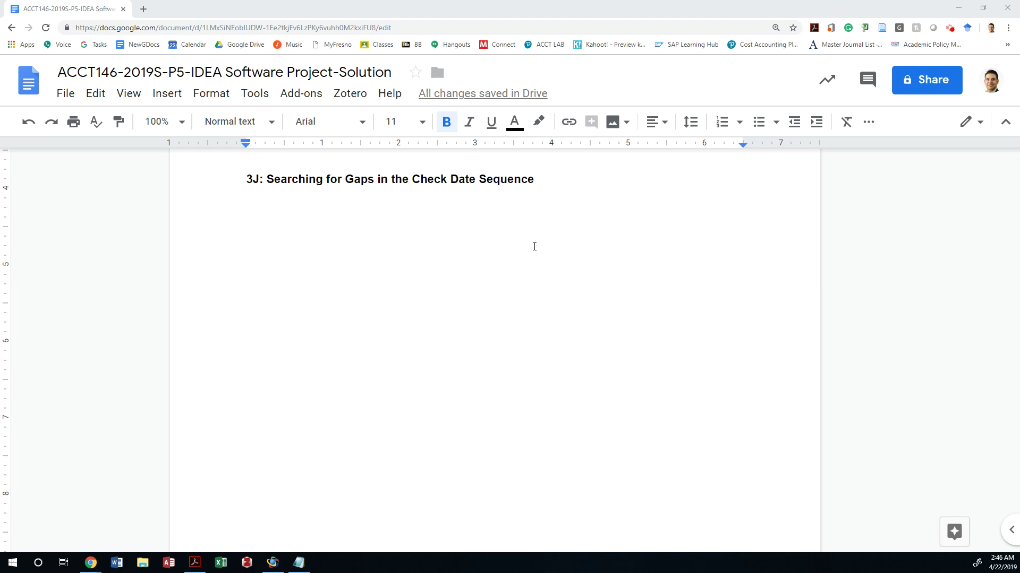
pyautogui.hotkey('alt', 'Tab')
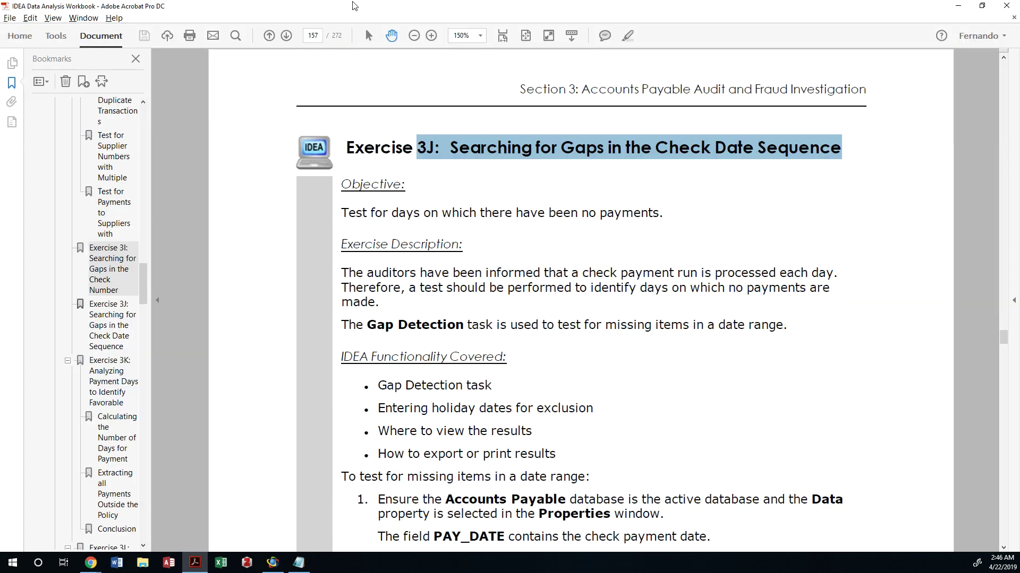
pyautogui.hotkey('alt', 'Tab')
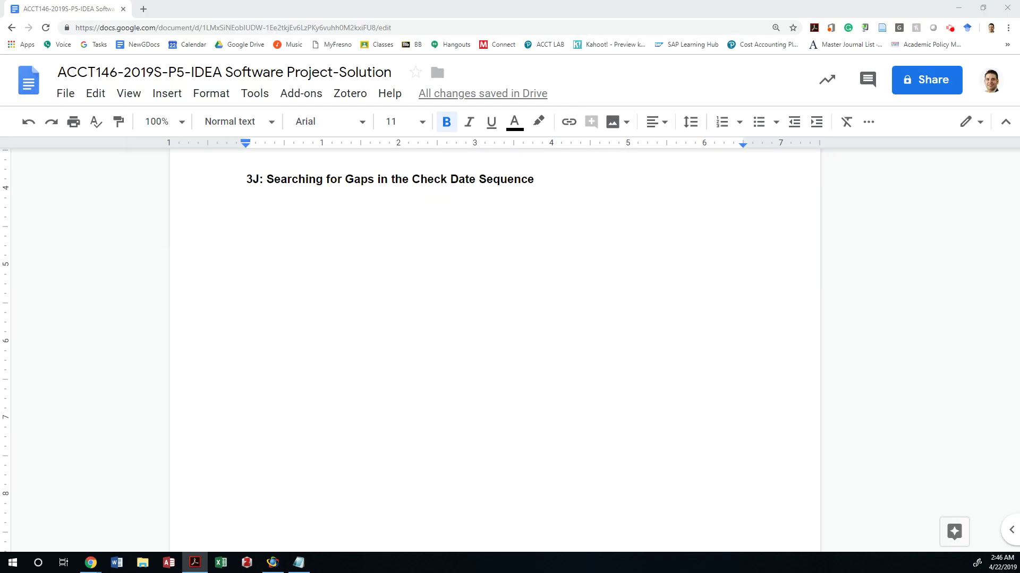
# - Close the three Fuzzy Duplicate tabs and the gap results tab, then reopen the Accounts Payable database
pyautogui.hotkey('alt', 'Tab')
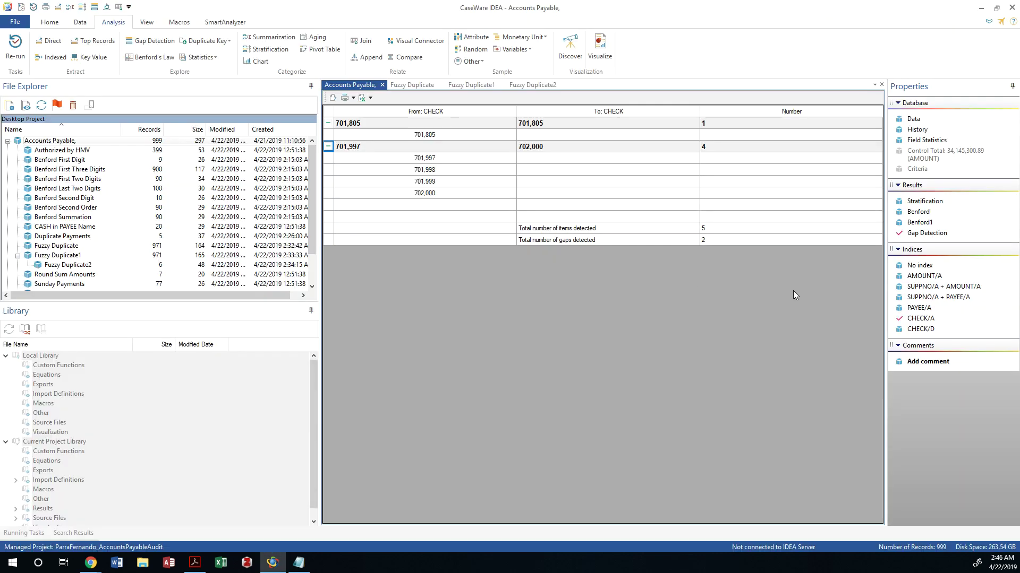
pyautogui.click(439, 85)
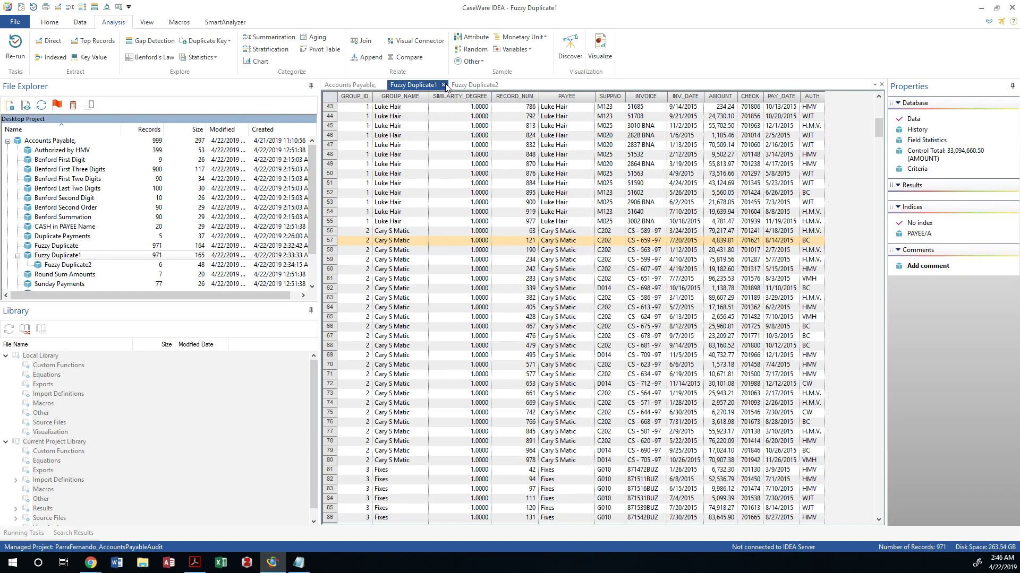
pyautogui.click(440, 86)
pyautogui.click(440, 85)
pyautogui.click(383, 85)
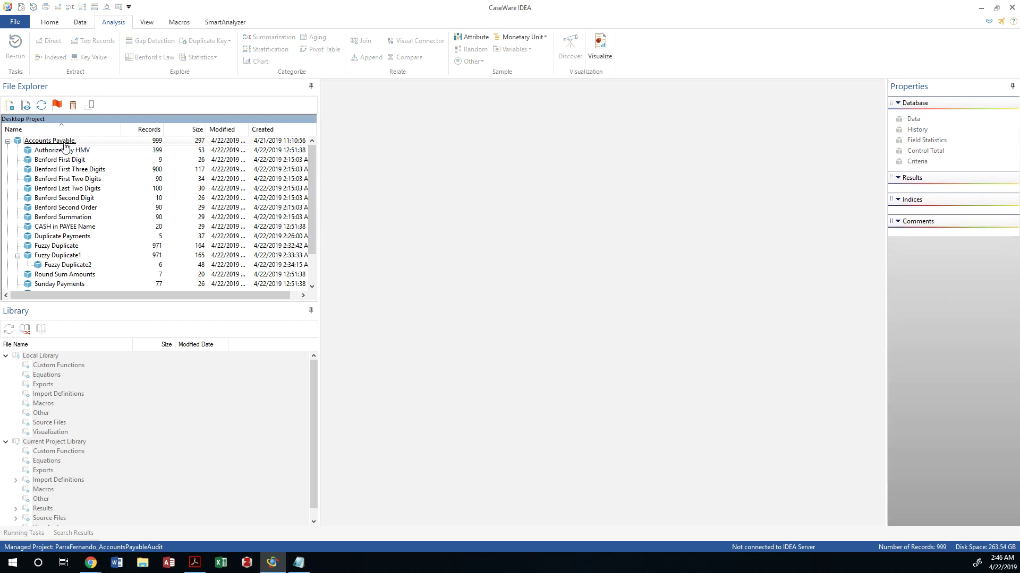
pyautogui.click(64, 142)
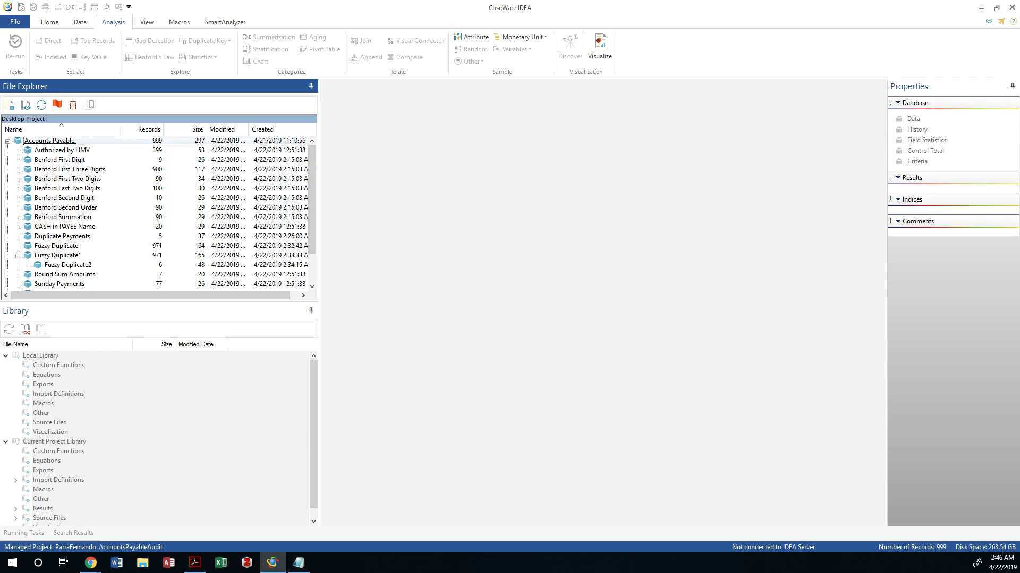
pyautogui.press('Return')
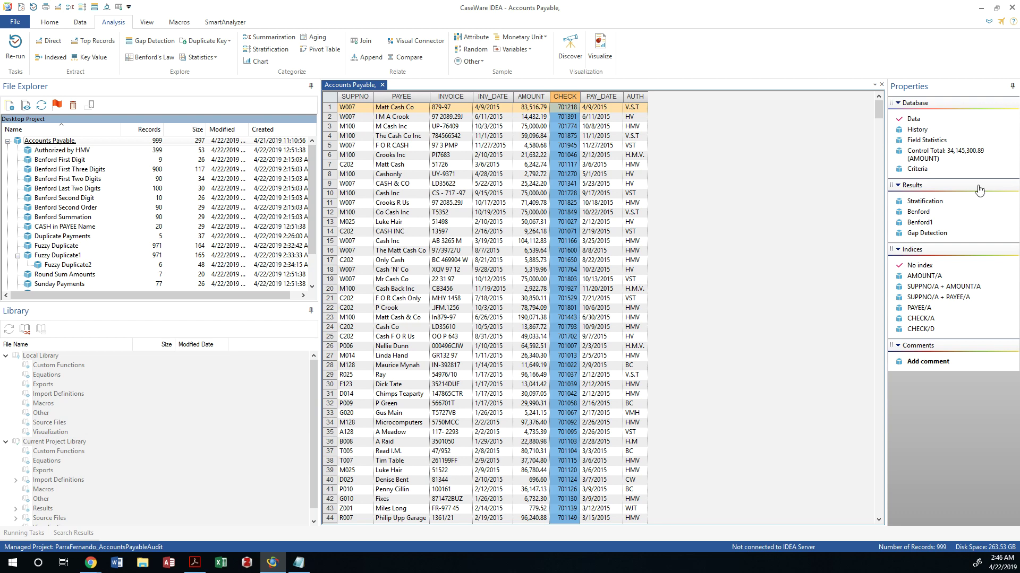
# - Start Gap Detection on the PAY_DATE field with Ignore weekends and Ignore holidays ticked
pyautogui.click(152, 41)
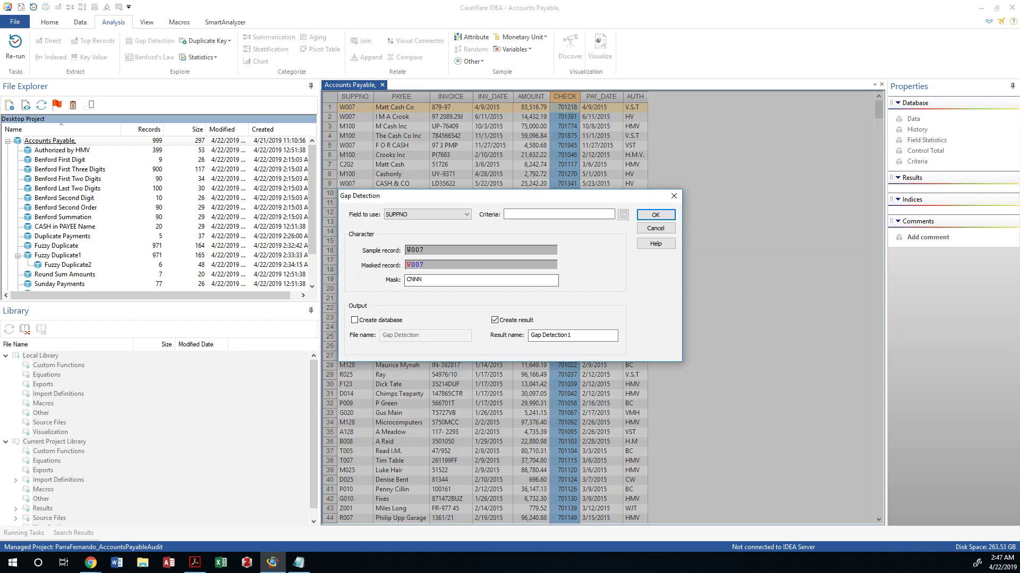
pyautogui.click(441, 217)
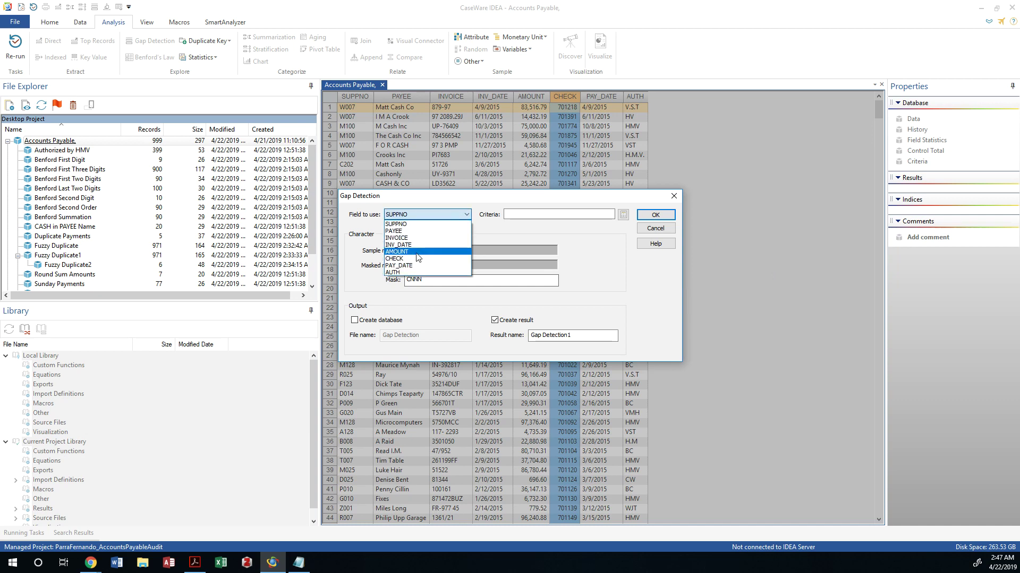
pyautogui.click(404, 265)
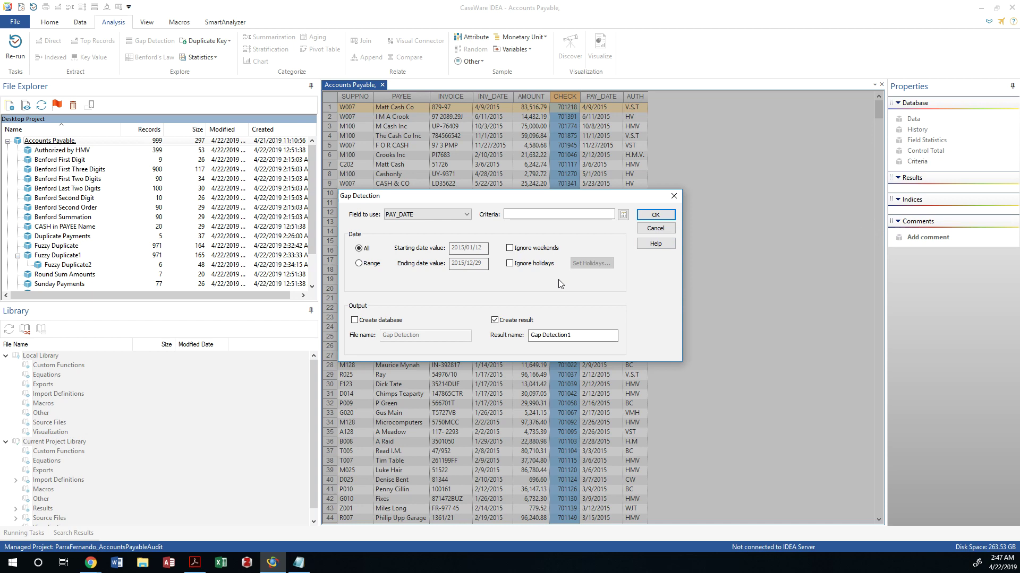
pyautogui.click(513, 250)
pyautogui.click(511, 264)
pyautogui.click(598, 269)
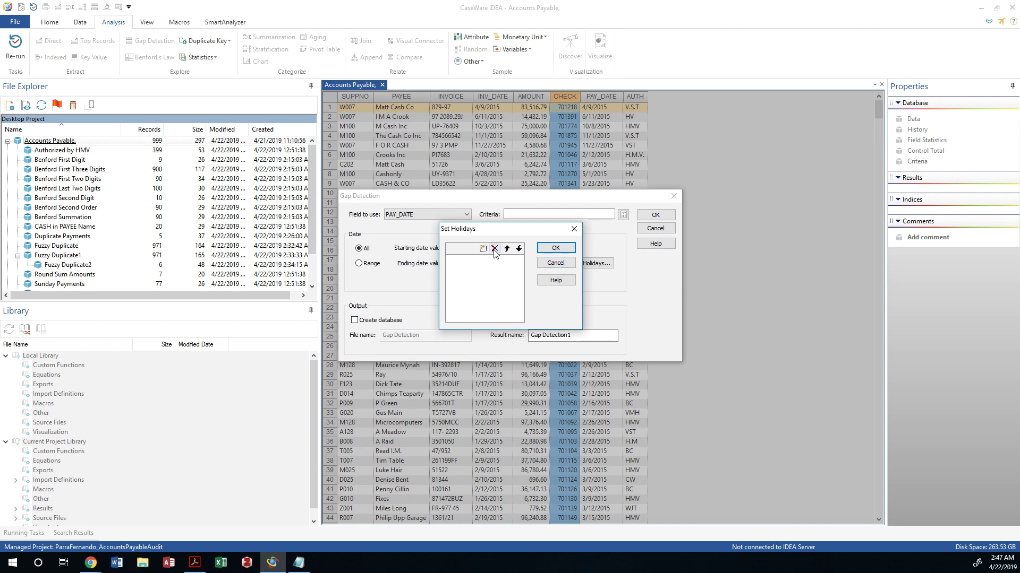
# - Add 01/01 and 12/25 to the holiday list and confirm it
pyautogui.click(554, 248)
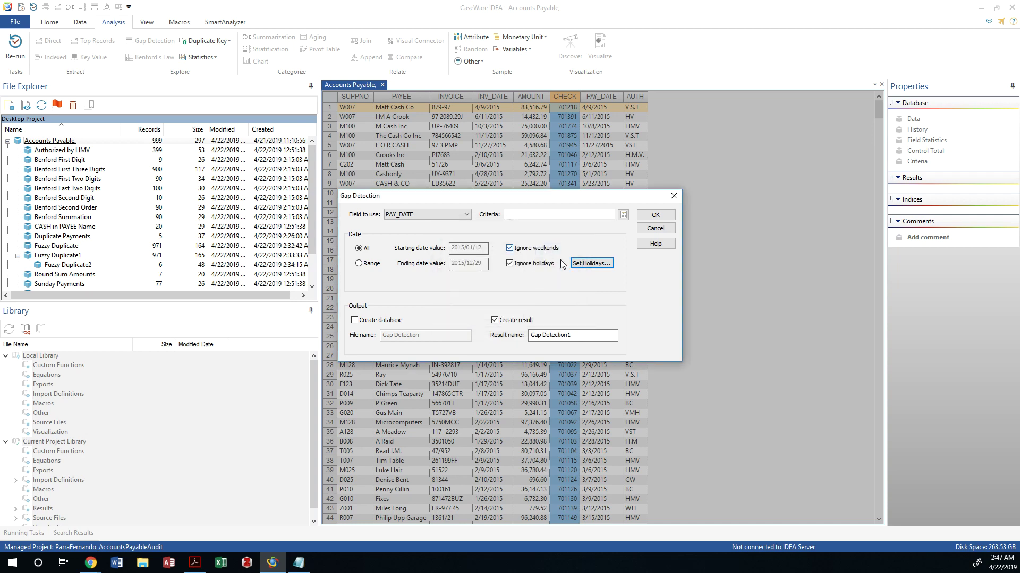
pyautogui.click(590, 265)
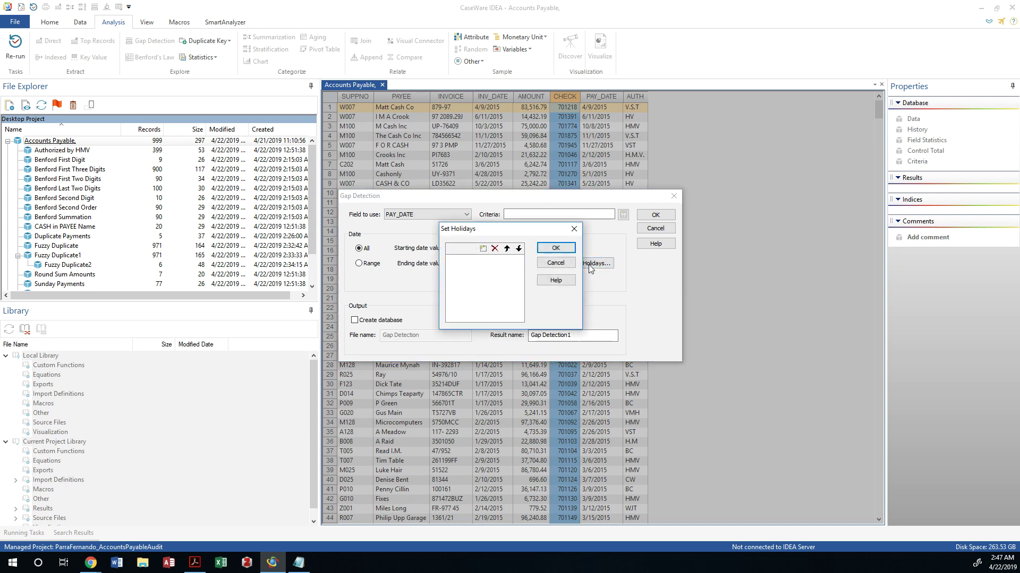
pyautogui.click(483, 248)
pyautogui.write('01/01')
pyautogui.click(503, 265)
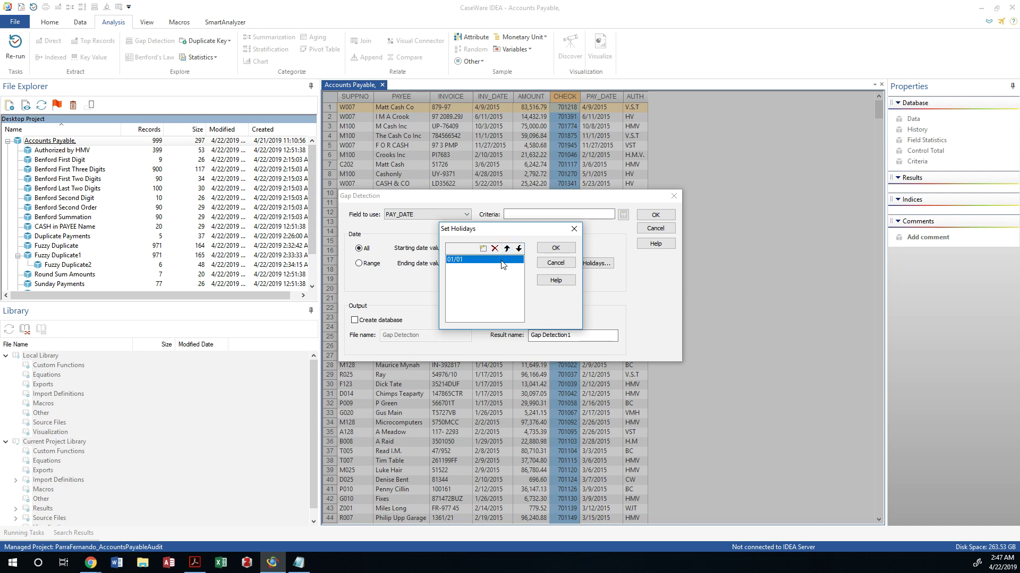
pyautogui.click(484, 248)
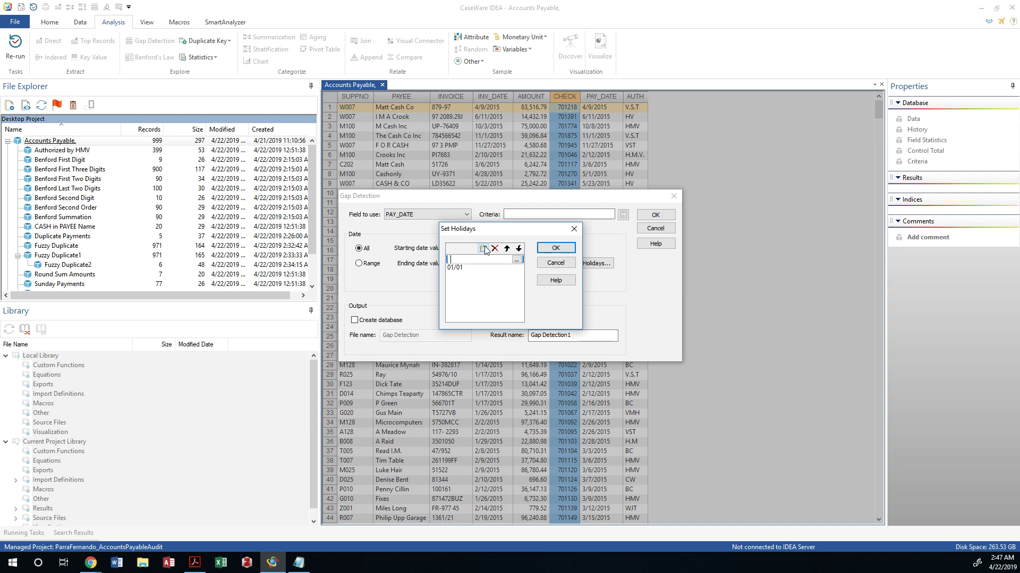
pyautogui.write('12/25')
pyautogui.press('Return')
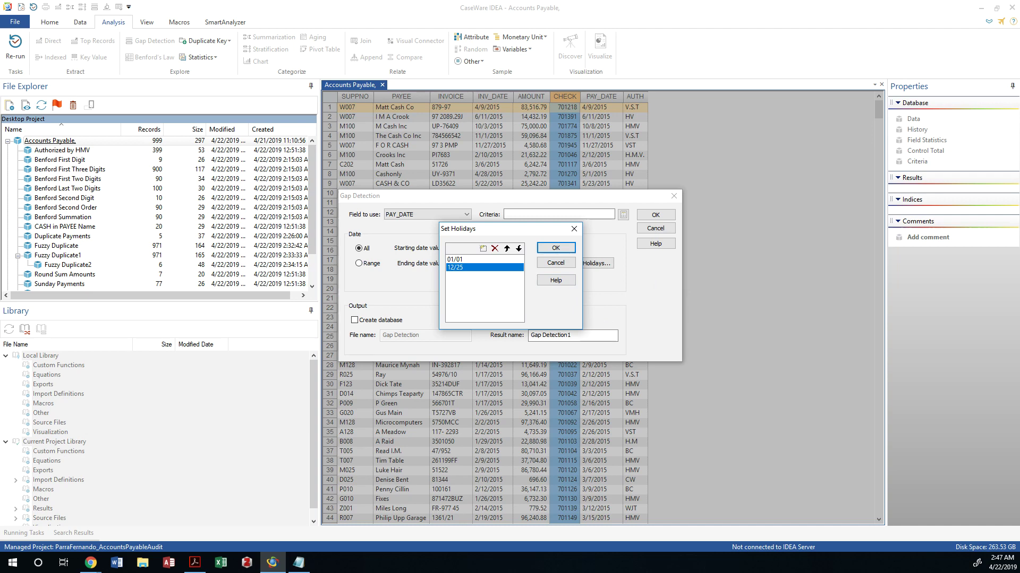
pyautogui.click(556, 249)
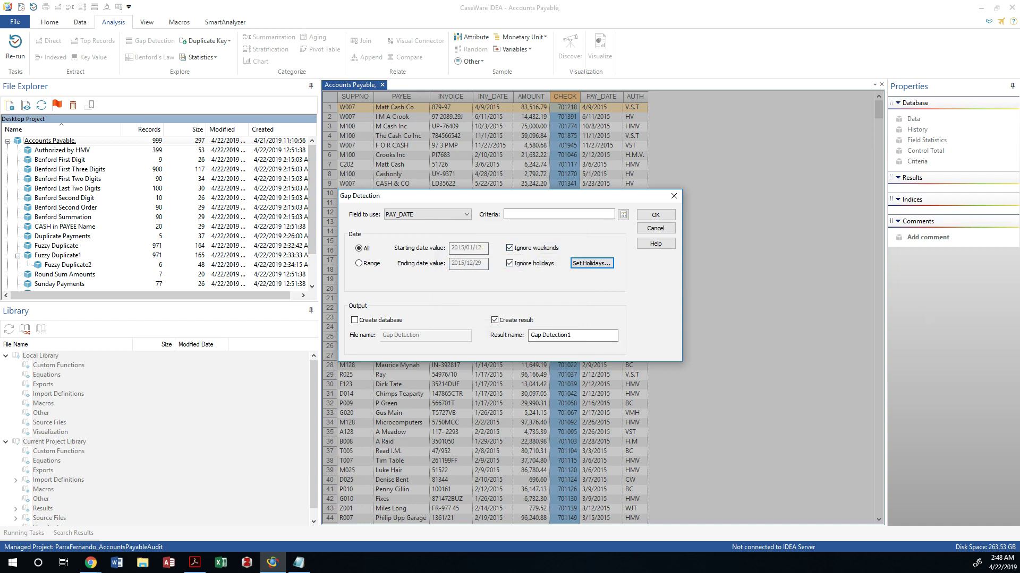
# - Name the result 'Pay Date Gaps' and run the PAY_DATE gap detection
pyautogui.click(581, 337)
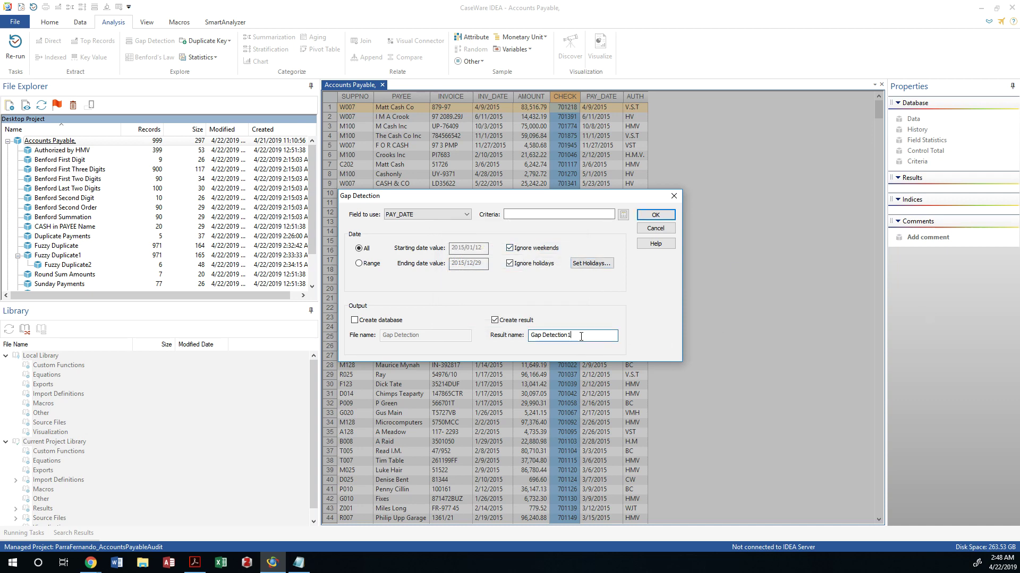
pyautogui.hotkey('ctrl', 'a')
pyautogui.write('Pay Date Gaps')
pyautogui.click(657, 215)
pyautogui.click(657, 215)
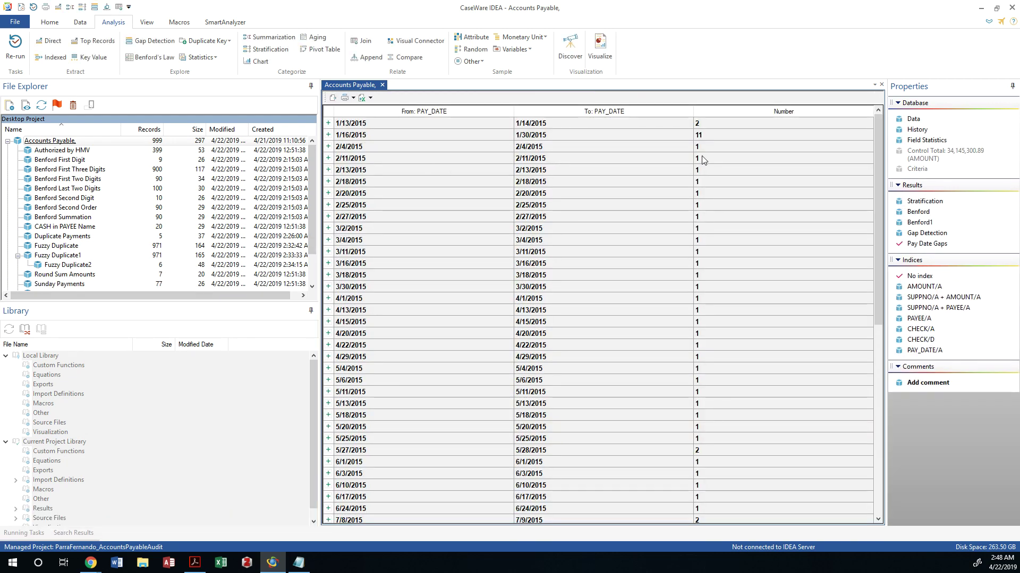
pyautogui.scroll(-5, 706, 161)
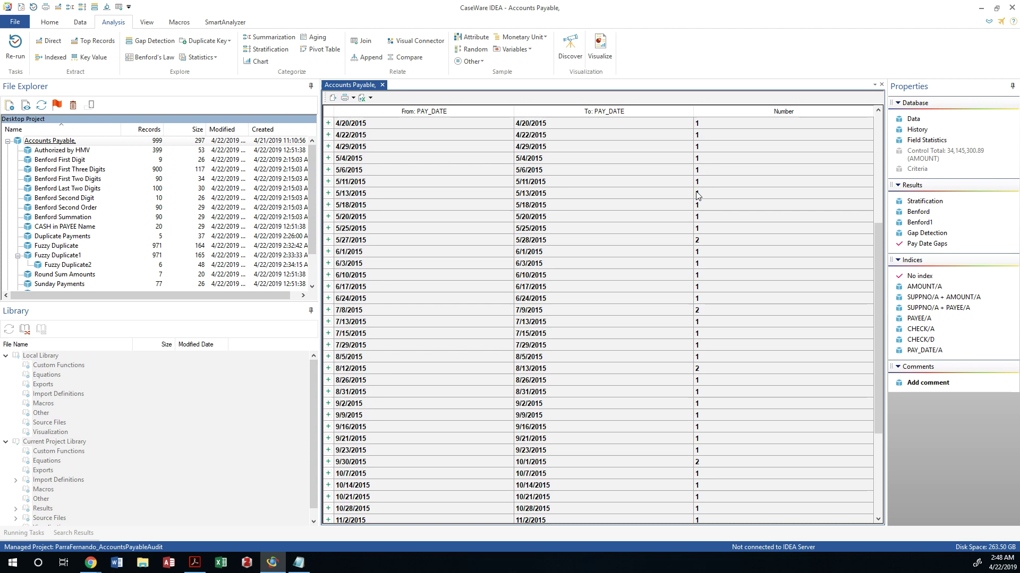
pyautogui.scroll(5, 690, 192)
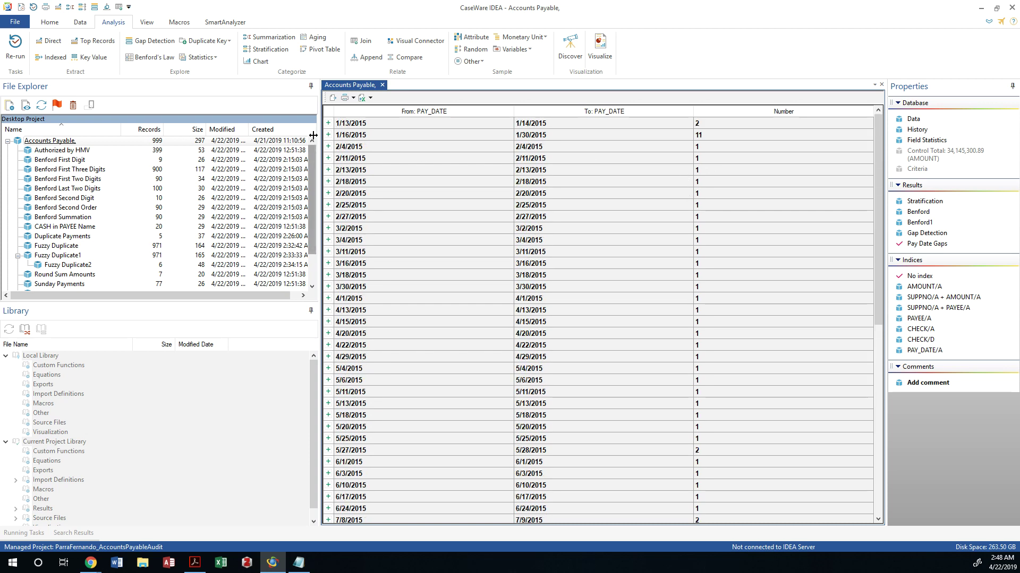
pyautogui.click(328, 123)
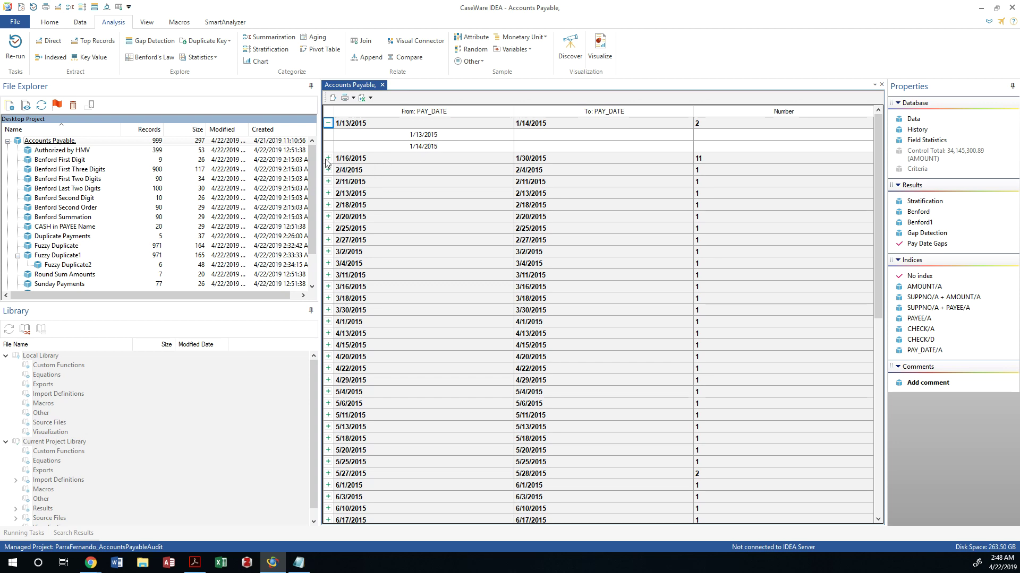
pyautogui.click(328, 158)
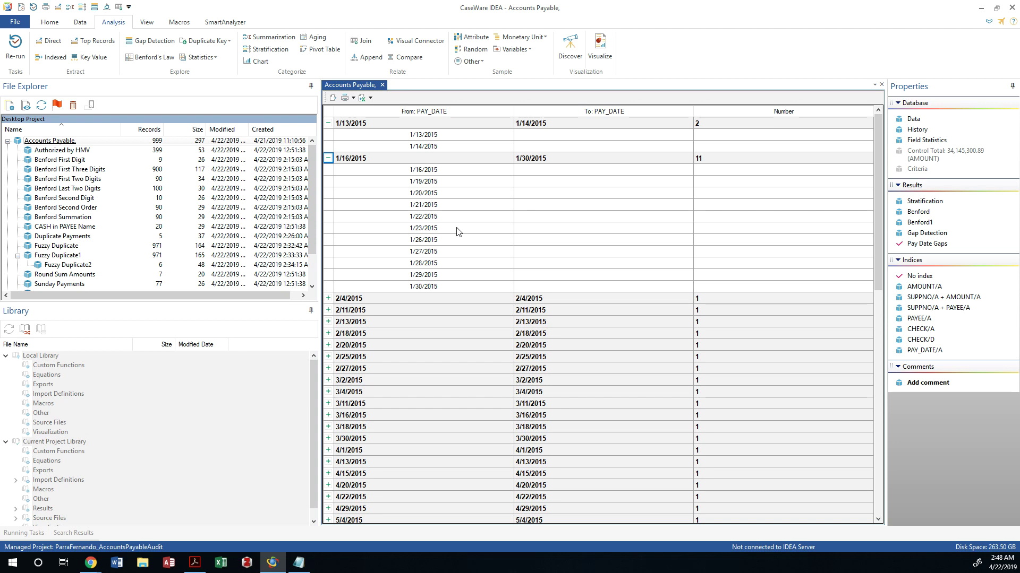
pyautogui.click(328, 159)
pyautogui.click(328, 123)
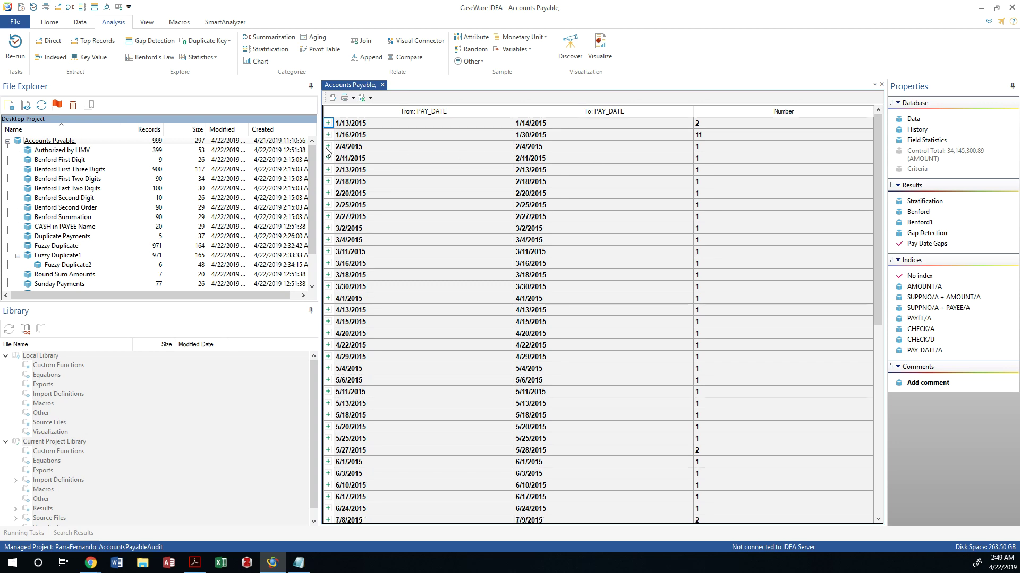
pyautogui.scroll(-1, 425, 287)
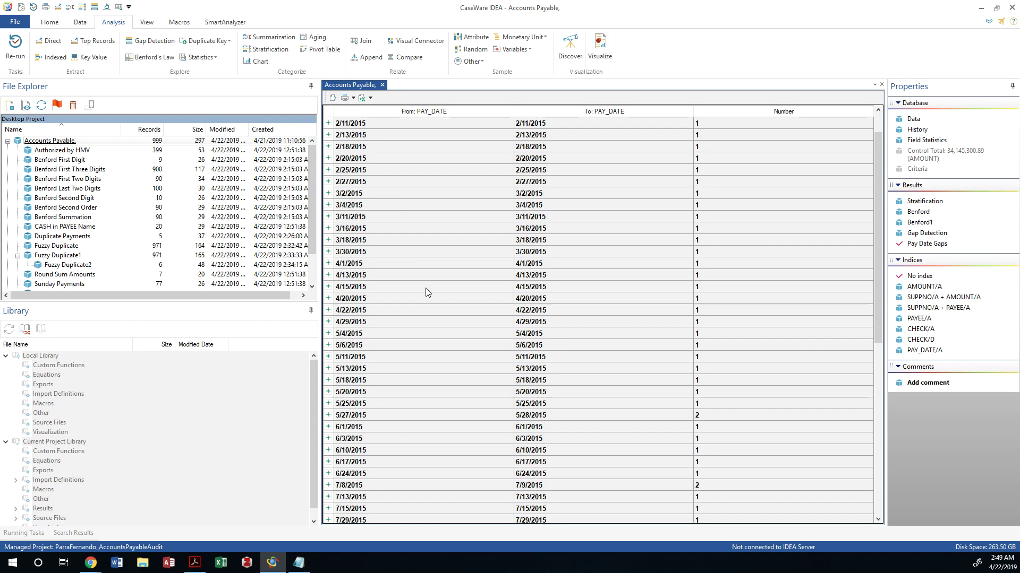
pyautogui.scroll(-7, 428, 292)
pyautogui.scroll(8, 524, 236)
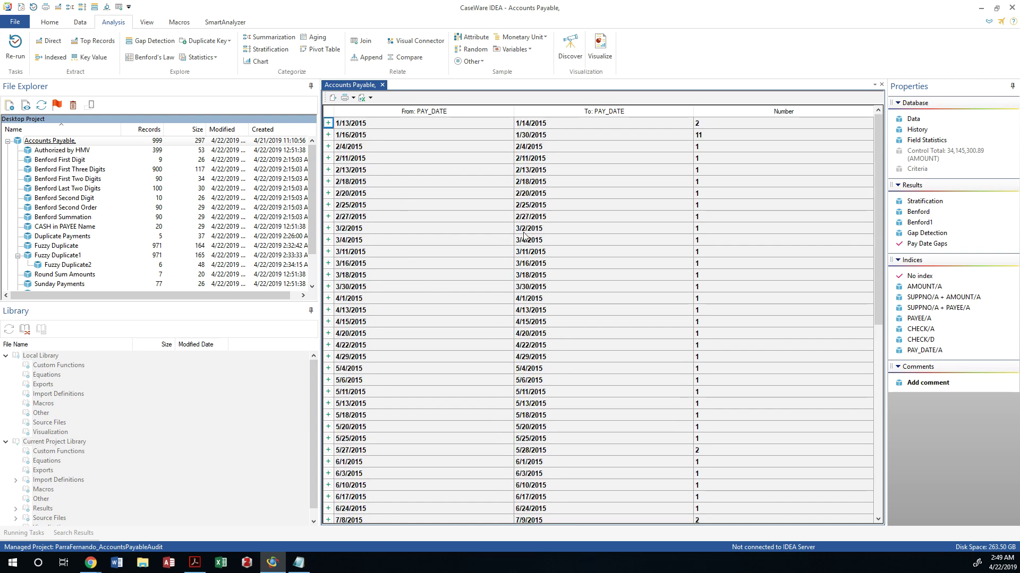
pyautogui.click(328, 368)
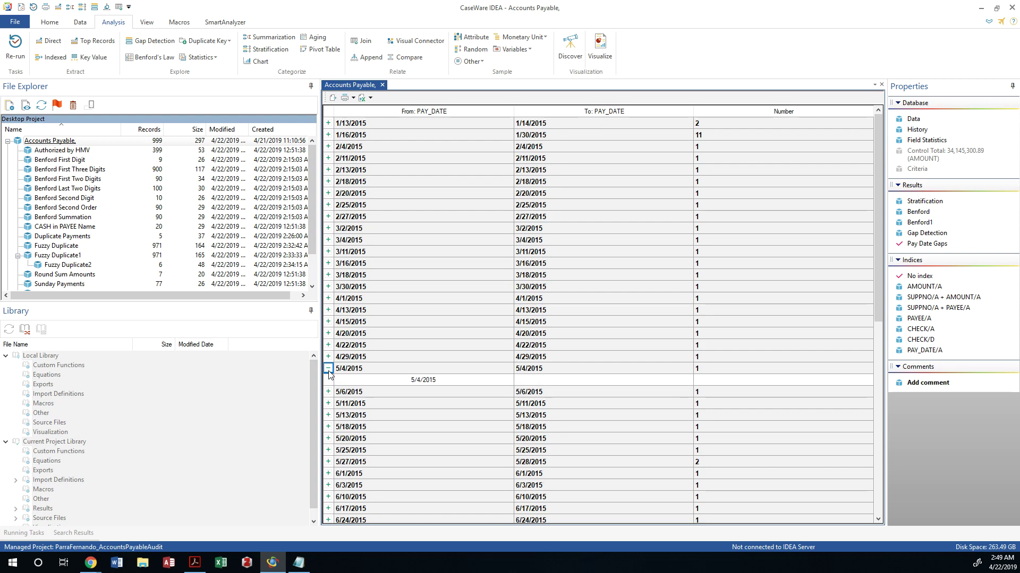
pyautogui.click(328, 371)
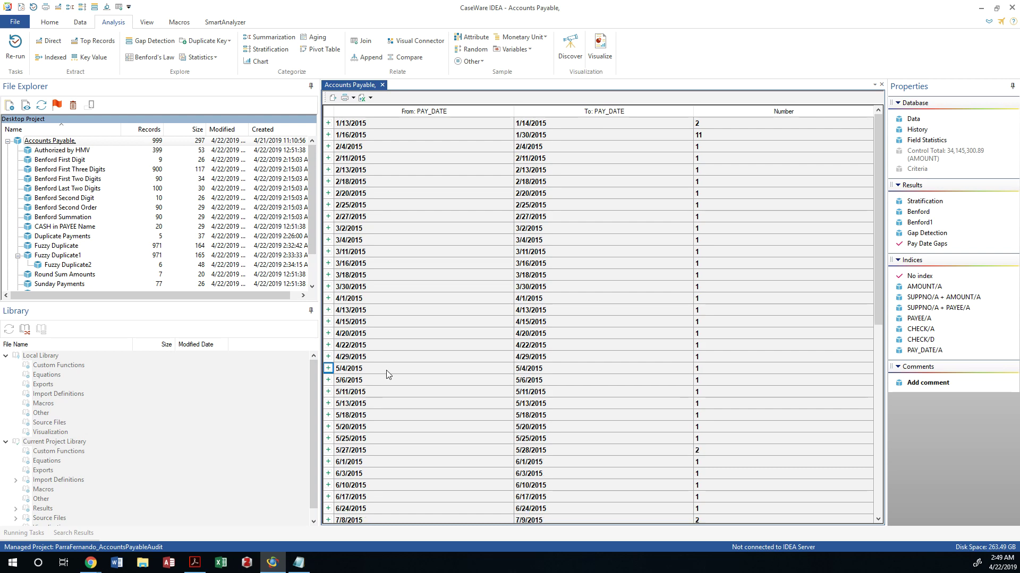
pyautogui.scroll(-6, 389, 375)
pyautogui.scroll(-5, 389, 375)
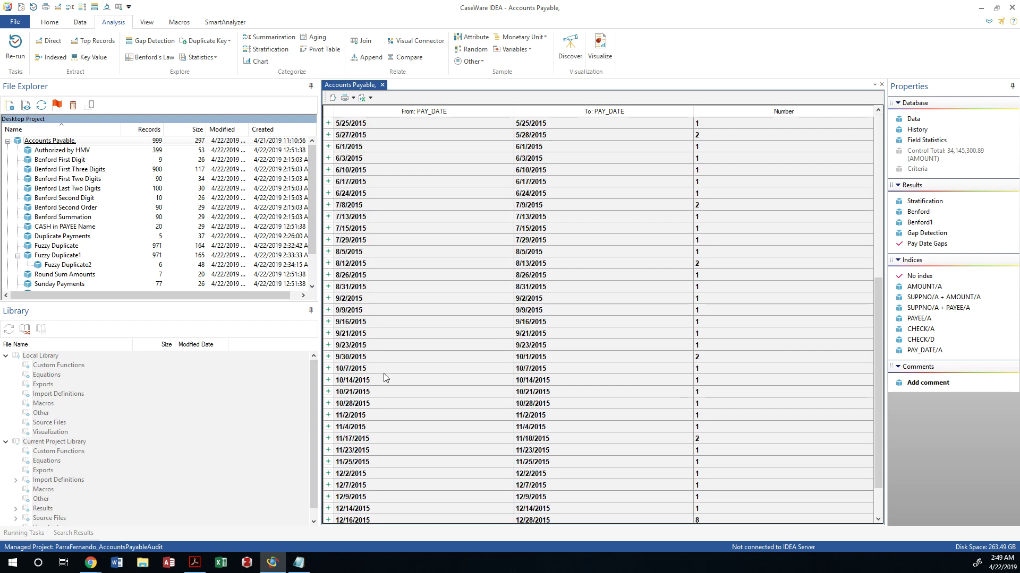
pyautogui.click(328, 403)
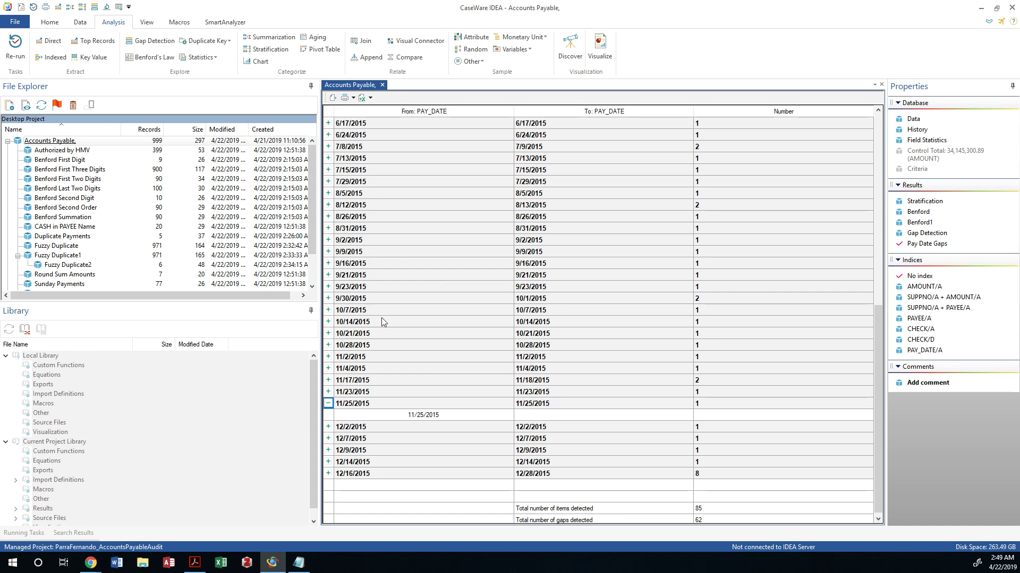
pyautogui.click(329, 404)
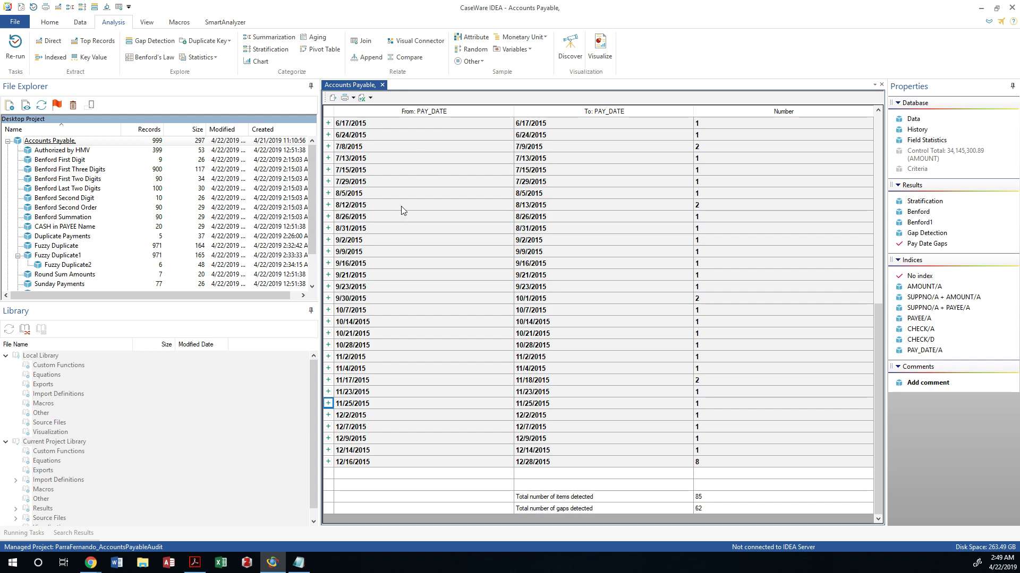
# - Export the Pay Date Gaps result as a PDF named 'Data Gap'
pyautogui.click(333, 99)
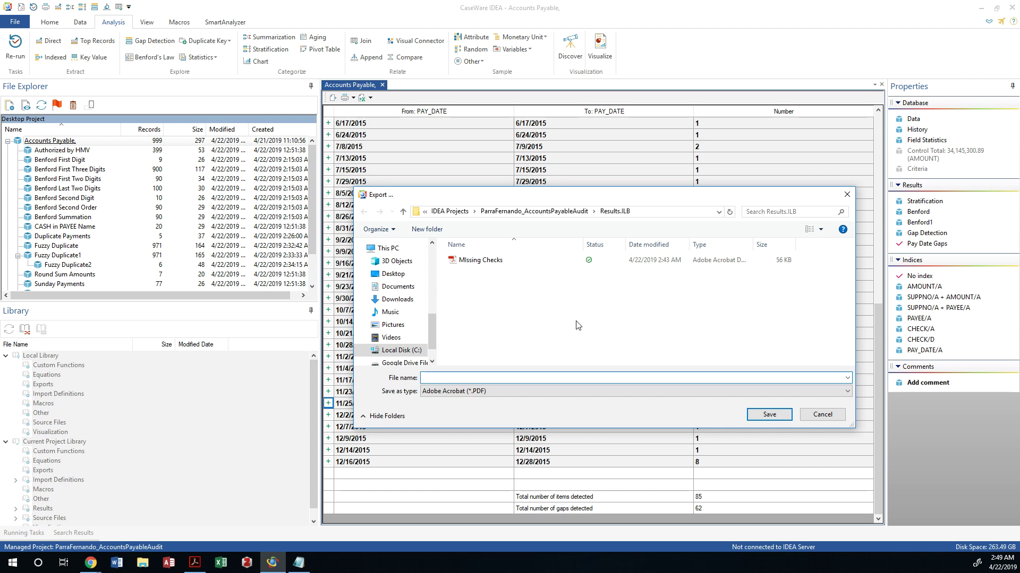
pyautogui.write('Data Gap')
pyautogui.click(767, 414)
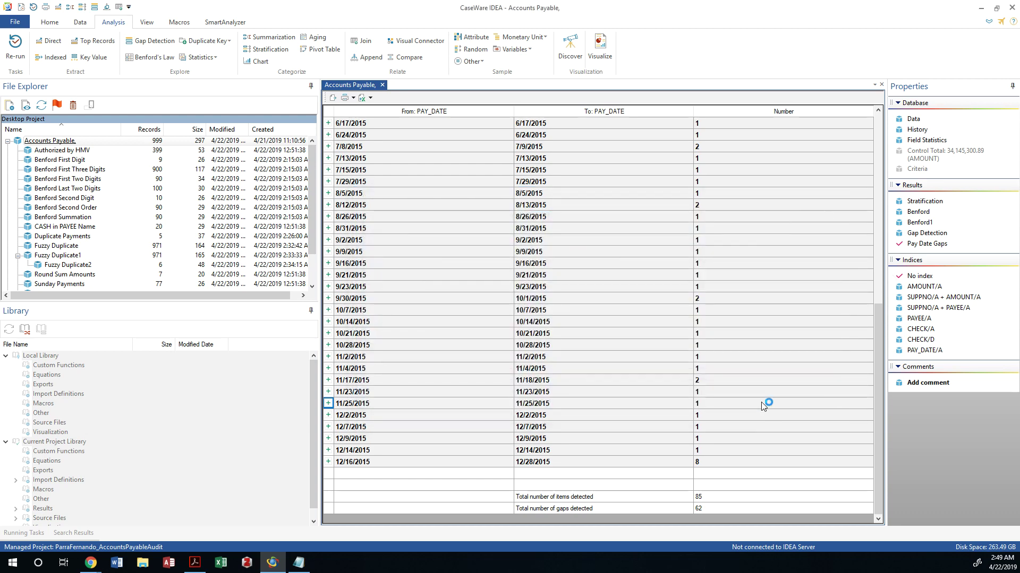
# - Paste the result screenshot below the 3J heading in the Google Docs document
pyautogui.hotkey('alt', 'Tab')
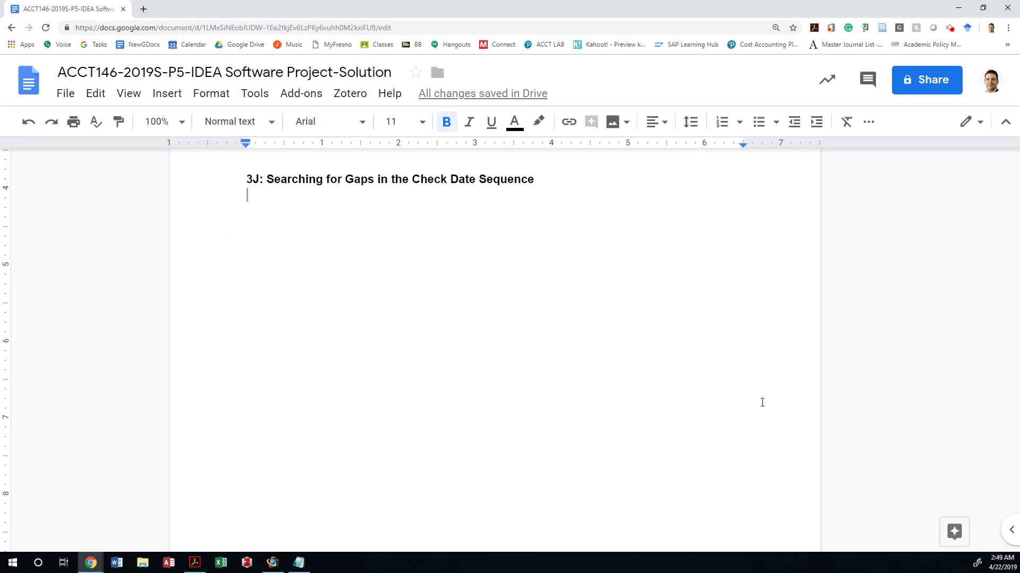
pyautogui.hotkey('ctrl', 'v')
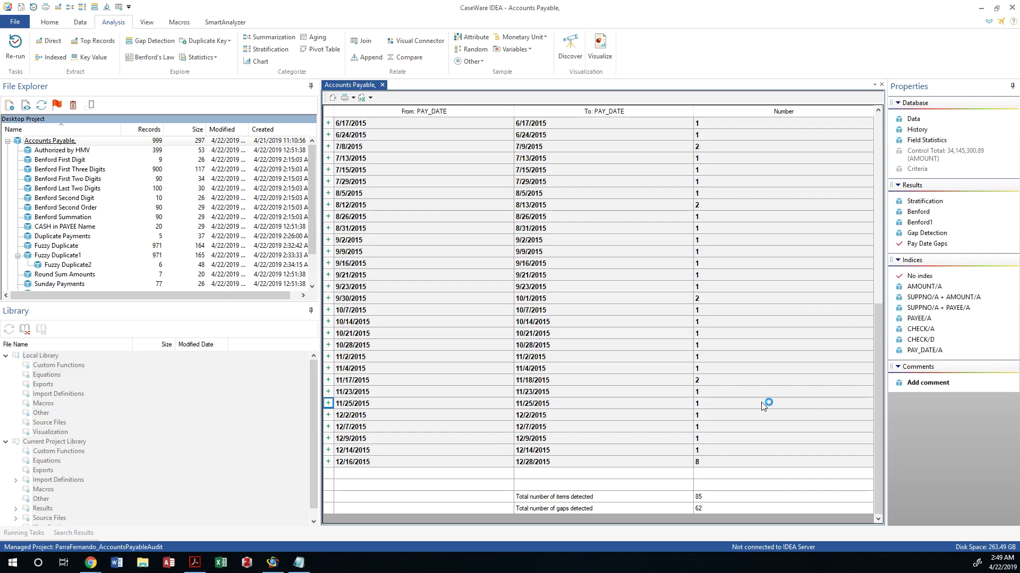
pyautogui.hotkey('alt', 'Tab')
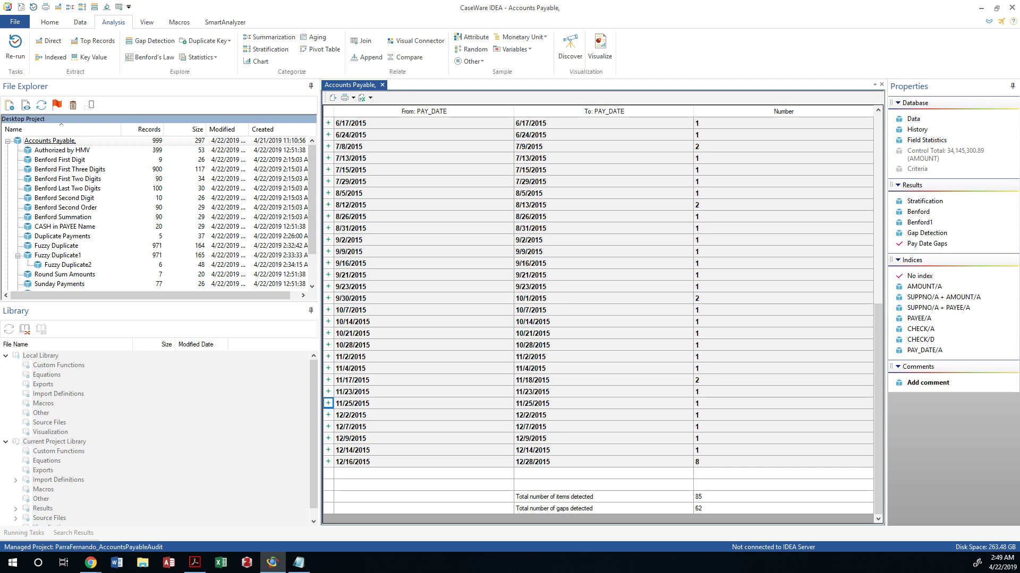
pyautogui.click(353, 98)
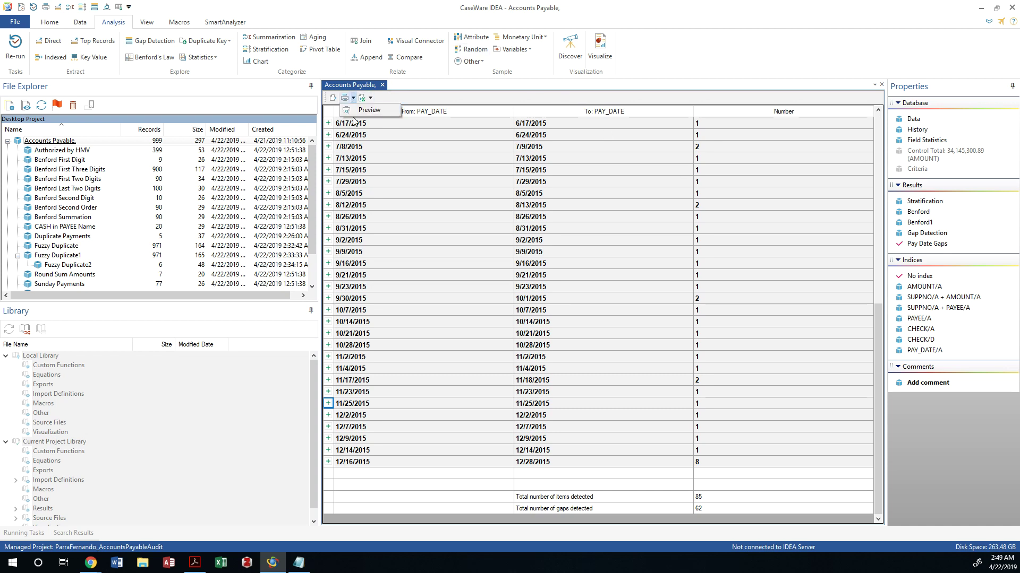
pyautogui.click(354, 120)
pyautogui.click(353, 98)
pyautogui.click(357, 110)
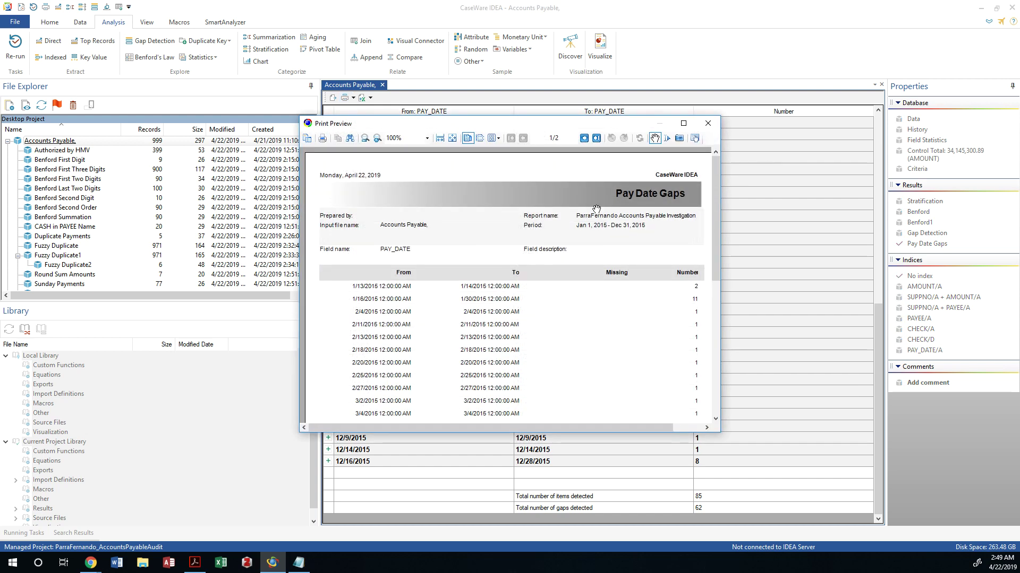
pyautogui.click(684, 121)
pyautogui.scroll(-1, 499, 217)
pyautogui.scroll(1, 499, 216)
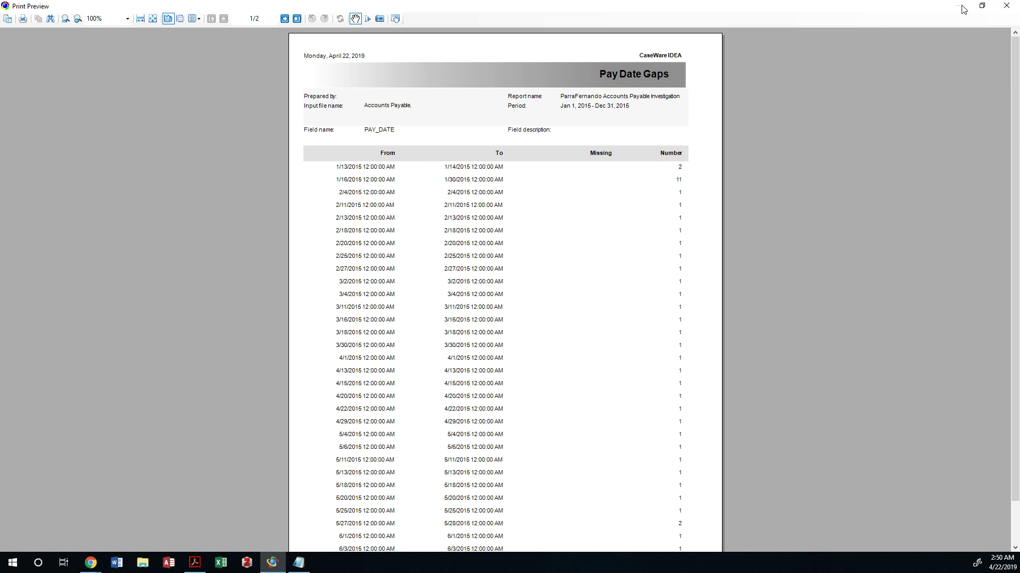
pyautogui.click(1001, 7)
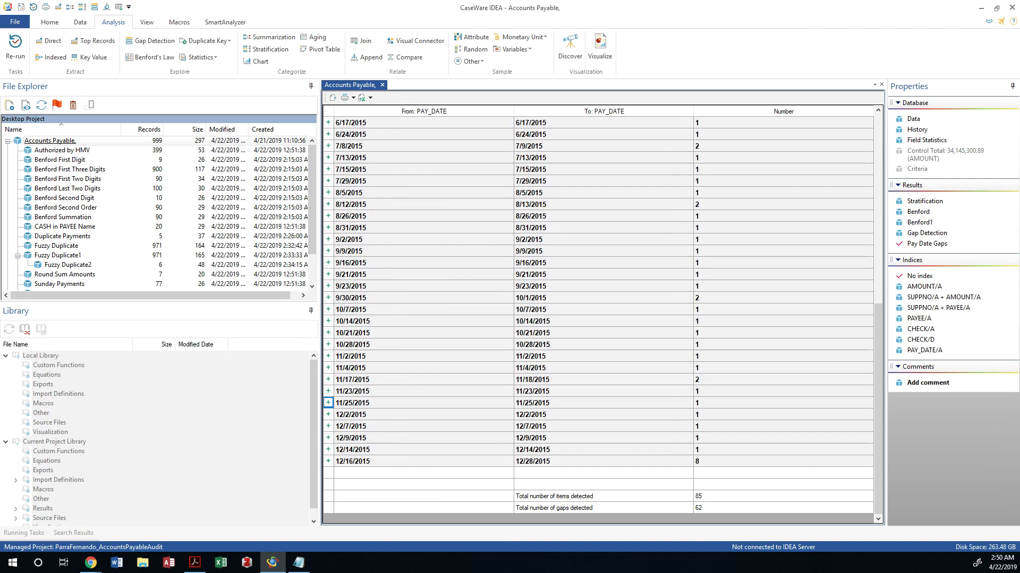